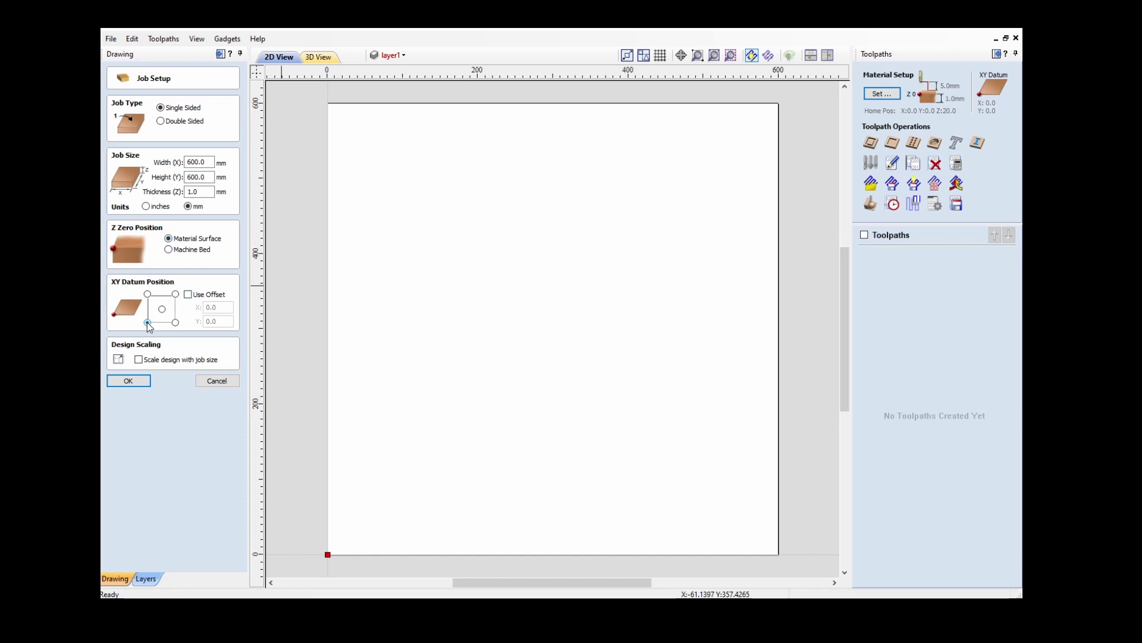
Step: Confirm a single-sided 600 × 600 mm job, 1.0 mm thick, with Z zero on the material surface
{"action": "left_click", "coordinate": [138, 383]}
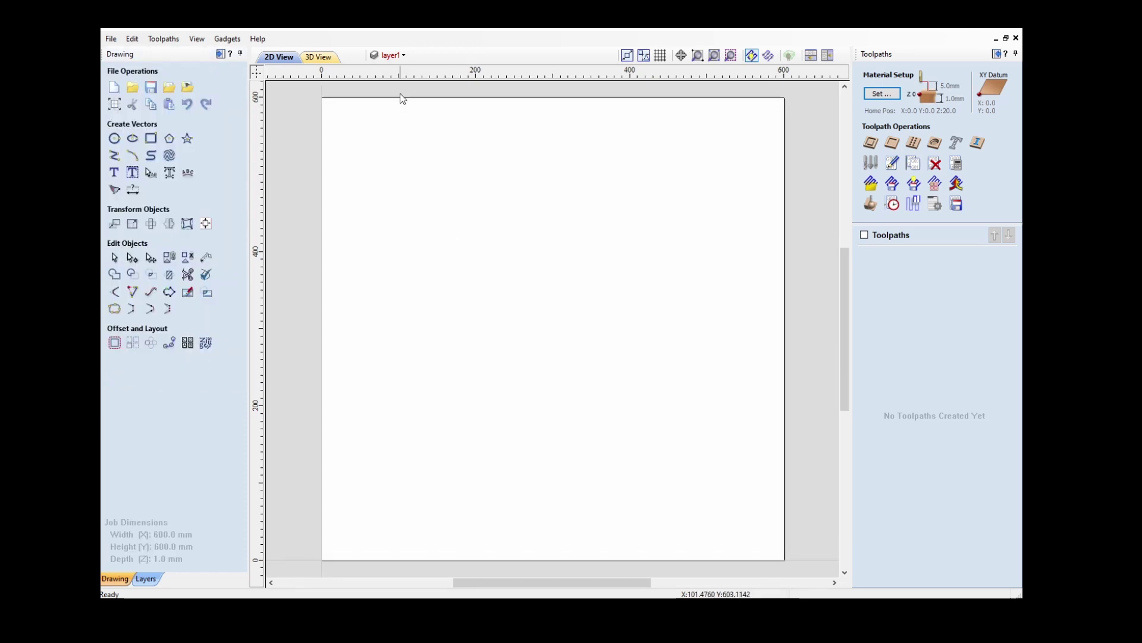
Step: Turn on layer1's visibility in the layer list to reveal the tree-of-life vectors
{"action": "left_click", "coordinate": [383, 55]}
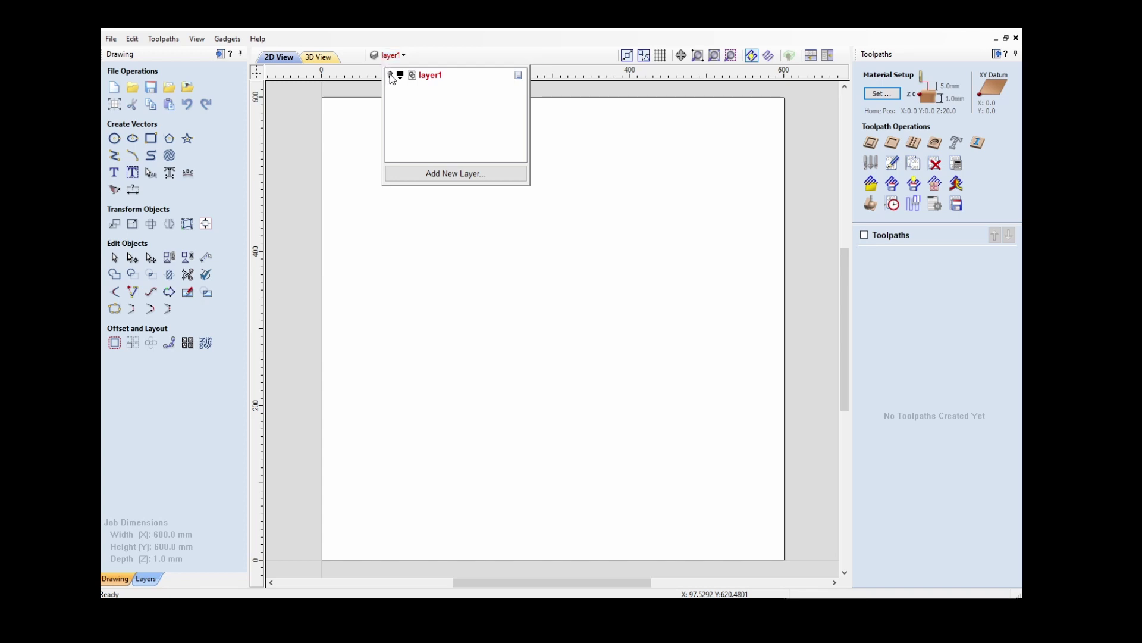
{"action": "left_click", "coordinate": [391, 76]}
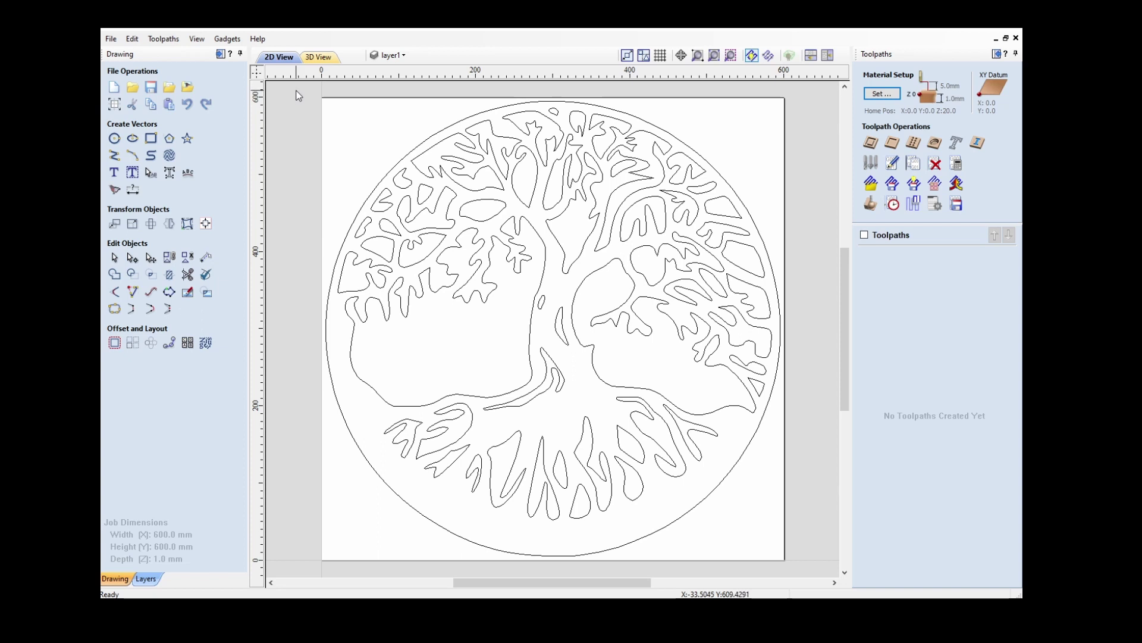
Step: Box-select all tree-of-life vectors and start a 2D Profile toolpath on them
{"action": "left_click_drag", "start_coordinate": [295, 94], "coordinate": [816, 567]}
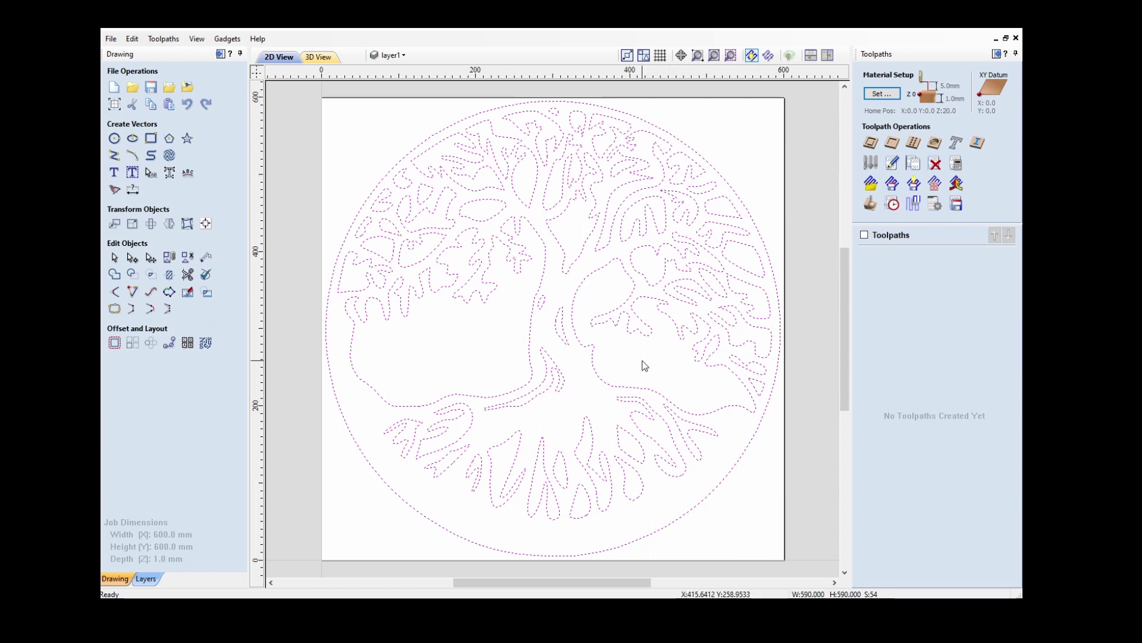
{"action": "left_click", "coordinate": [870, 144]}
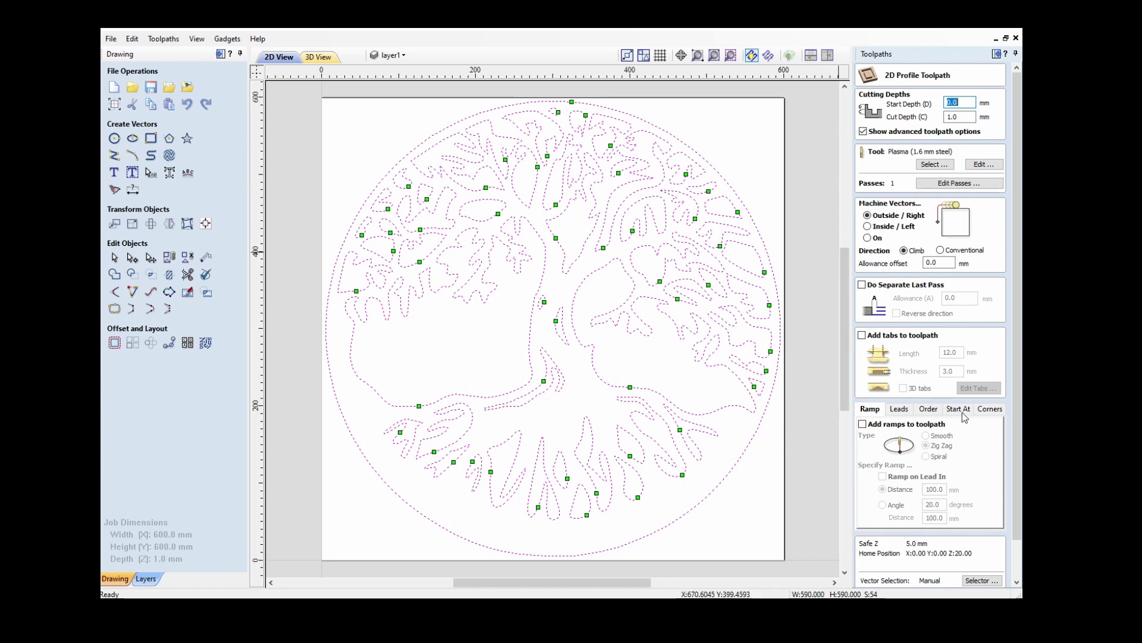
Step: Show the toolpath's Start At options and reselect every vector in the design
{"action": "left_click", "coordinate": [959, 409]}
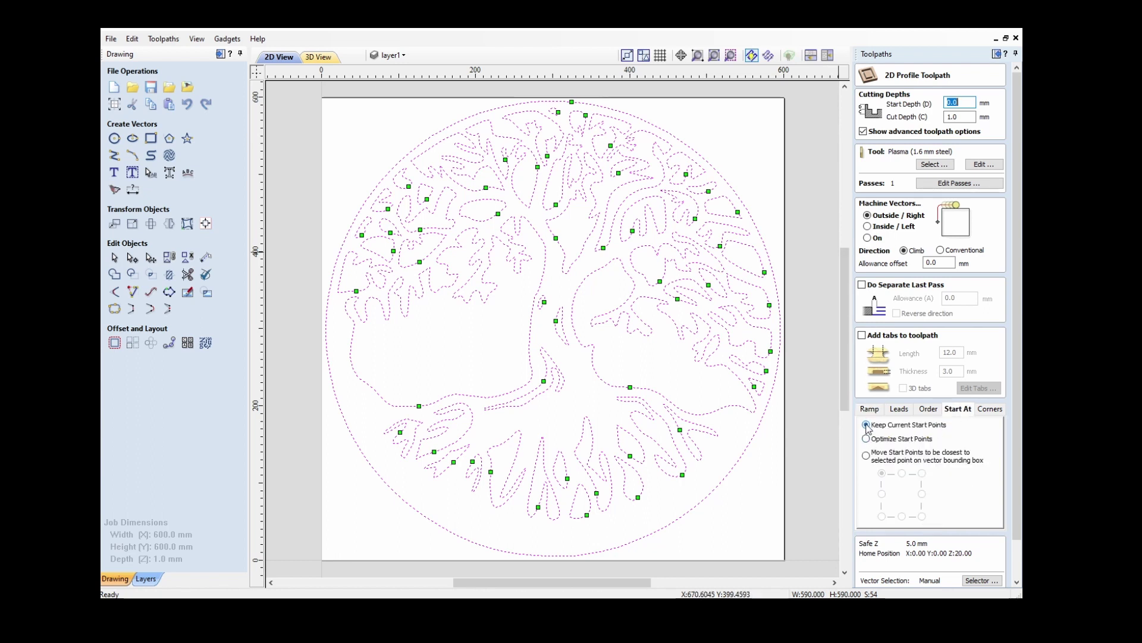
{"action": "left_click", "coordinate": [802, 451]}
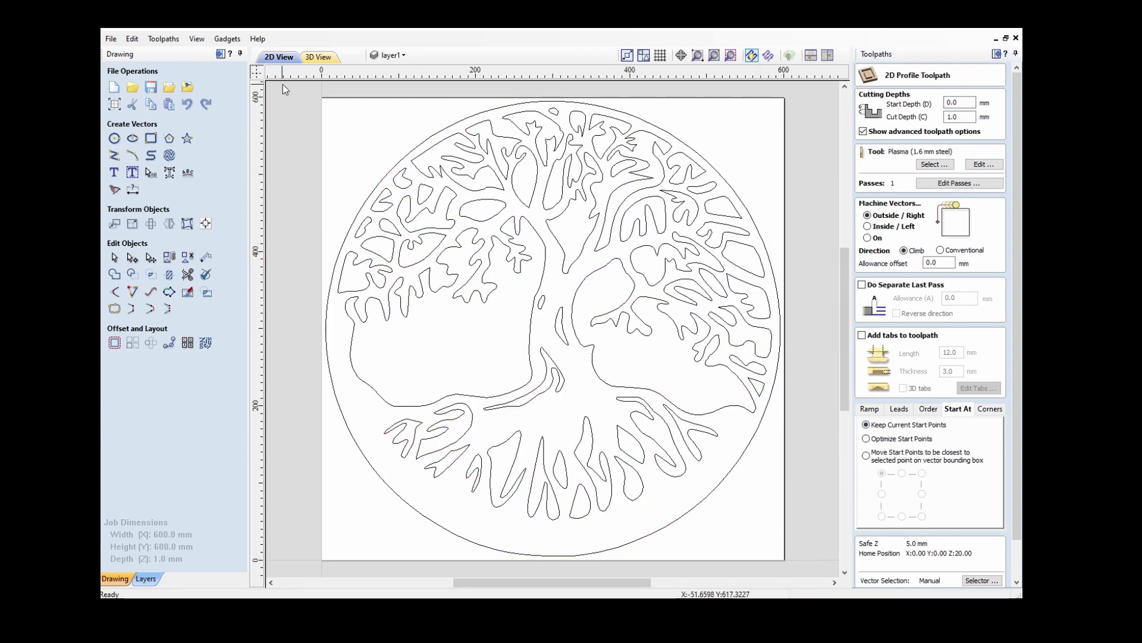
{"action": "left_click_drag", "start_coordinate": [290, 85], "coordinate": [814, 567]}
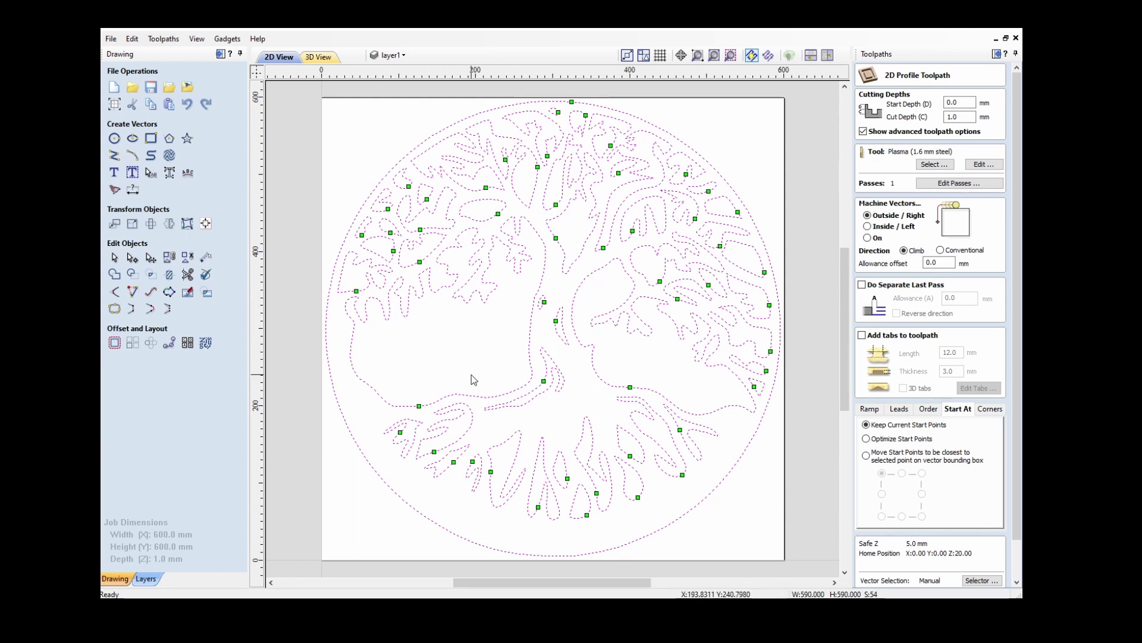
Step: Inspect the nodes of the large right-hand cut-out vector up close
{"action": "left_click", "coordinate": [676, 378]}
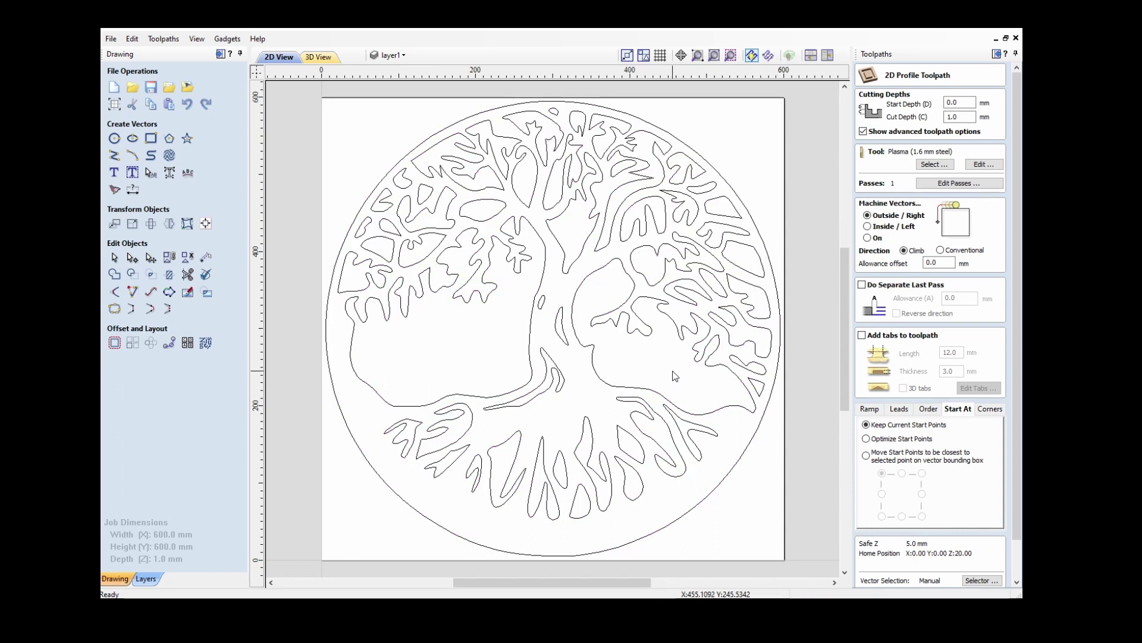
{"action": "left_click", "coordinate": [708, 413]}
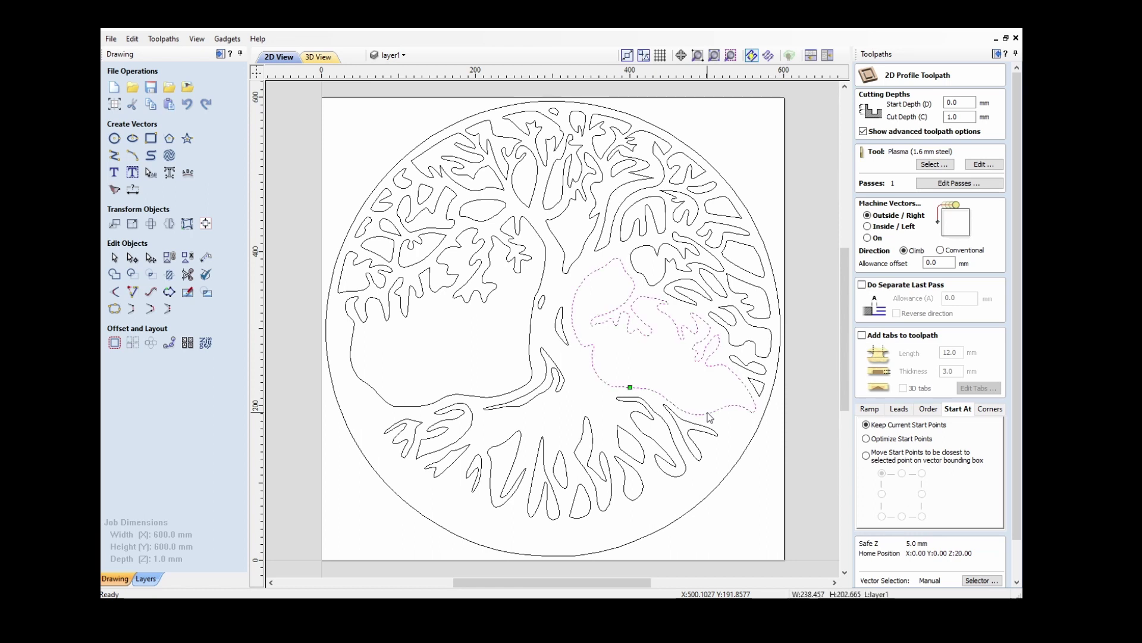
{"action": "left_click", "coordinate": [708, 415]}
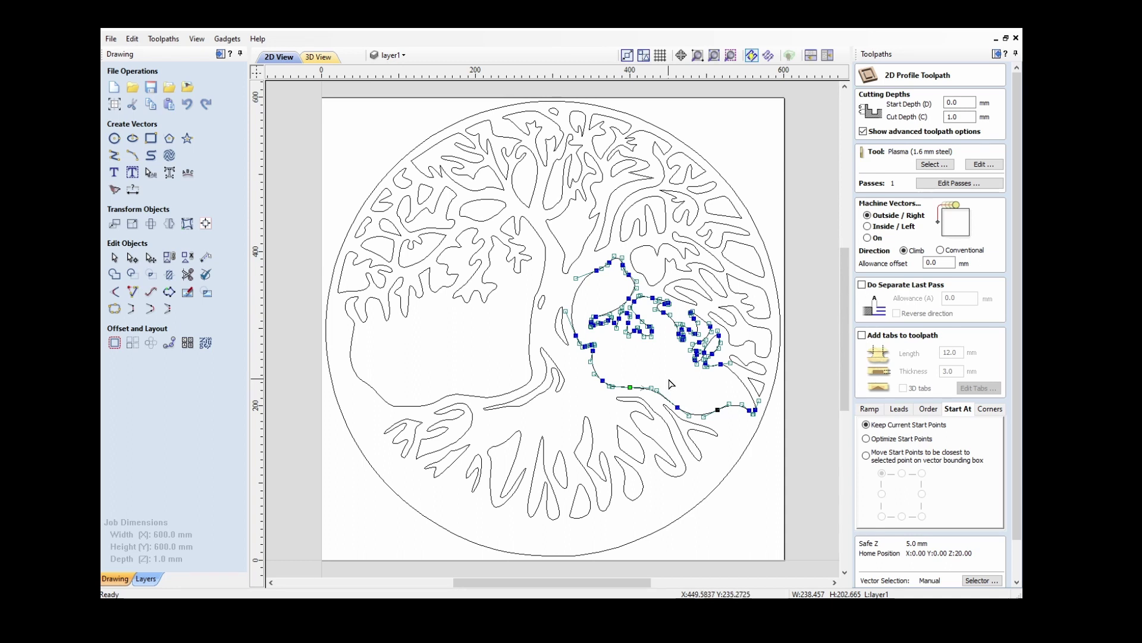
{"action": "scroll", "coordinate": [690, 396], "scroll_direction": "up", "scroll_amount": 3}
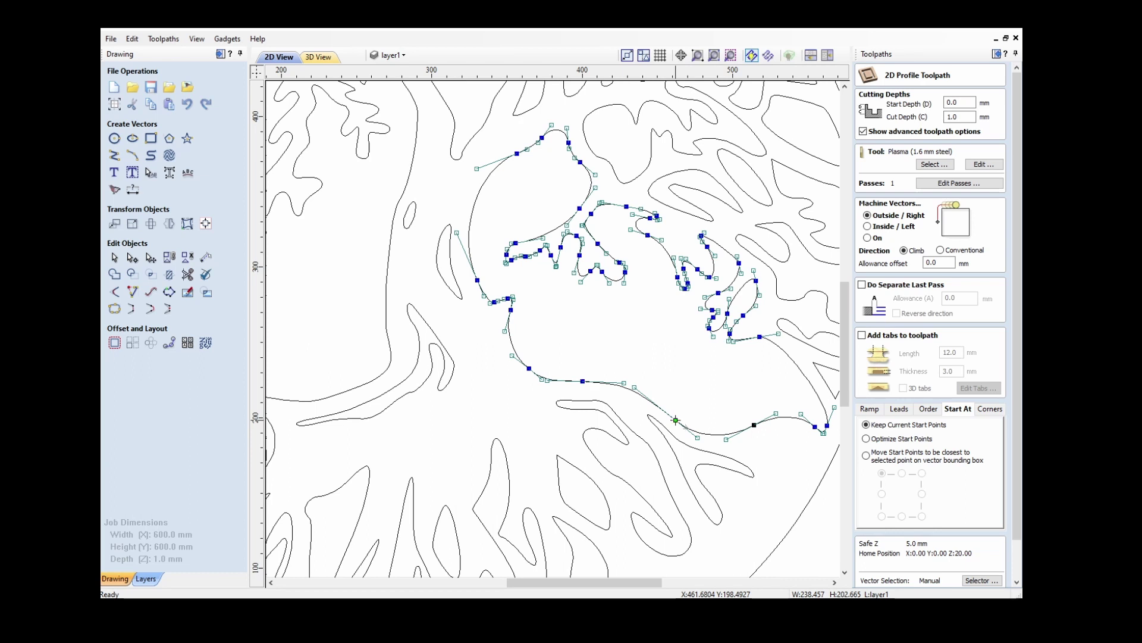
Step: Deselect that vector and box-select the whole tree design again
{"action": "left_click", "coordinate": [677, 362]}
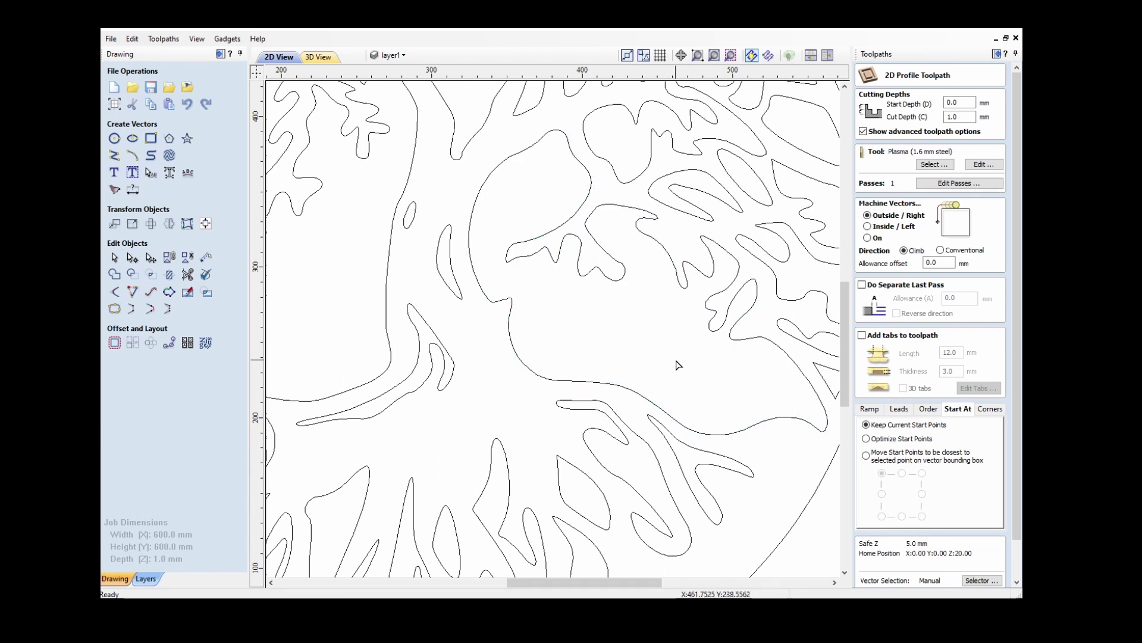
{"action": "scroll", "coordinate": [694, 348], "scroll_direction": "down", "scroll_amount": 4}
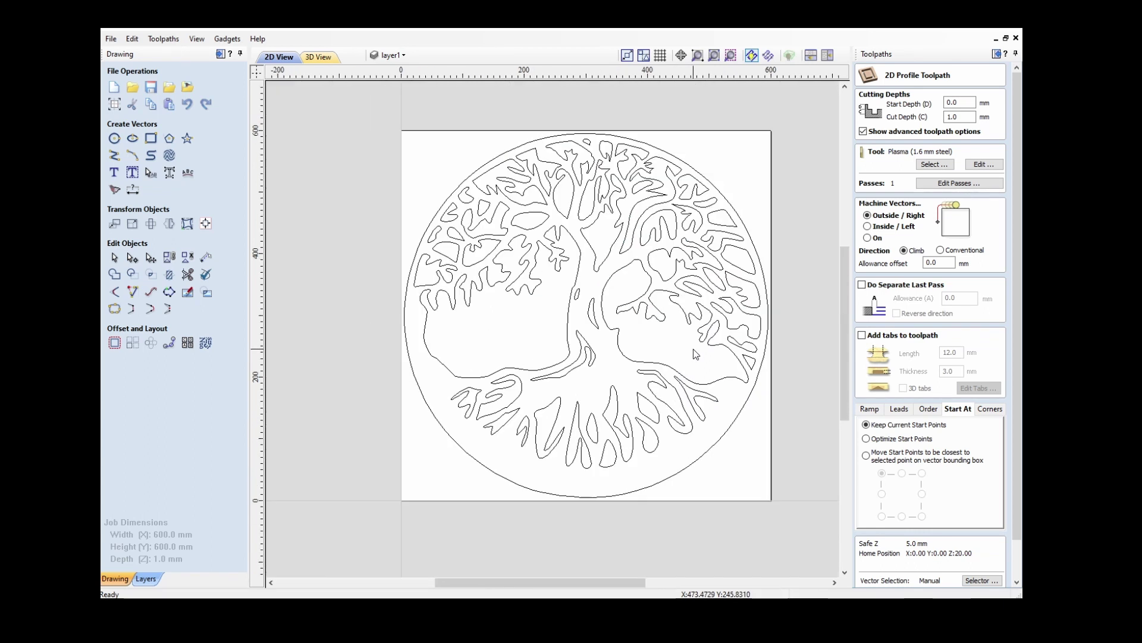
{"action": "left_click_drag", "start_coordinate": [431, 160], "coordinate": [802, 505]}
{"action": "scroll", "coordinate": [676, 337], "scroll_direction": "up", "scroll_amount": 1}
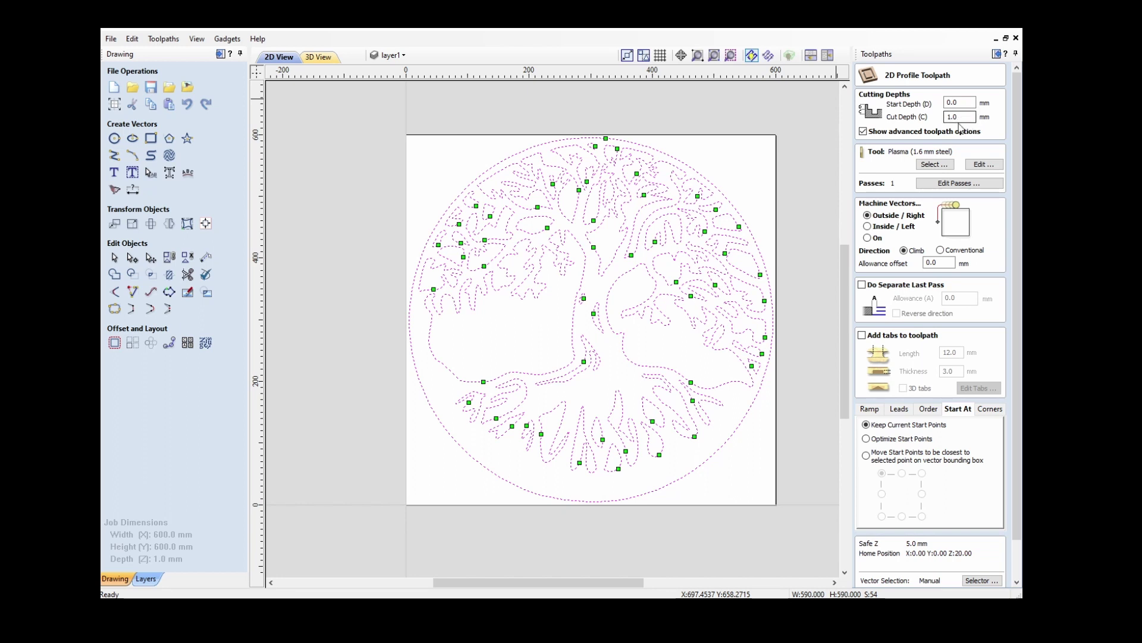
Step: Choose Plasma (1.6 mm steel) from the Tool Database after comparing the 8, 6 and 0.62 mm plasma tools
{"action": "left_click", "coordinate": [936, 165]}
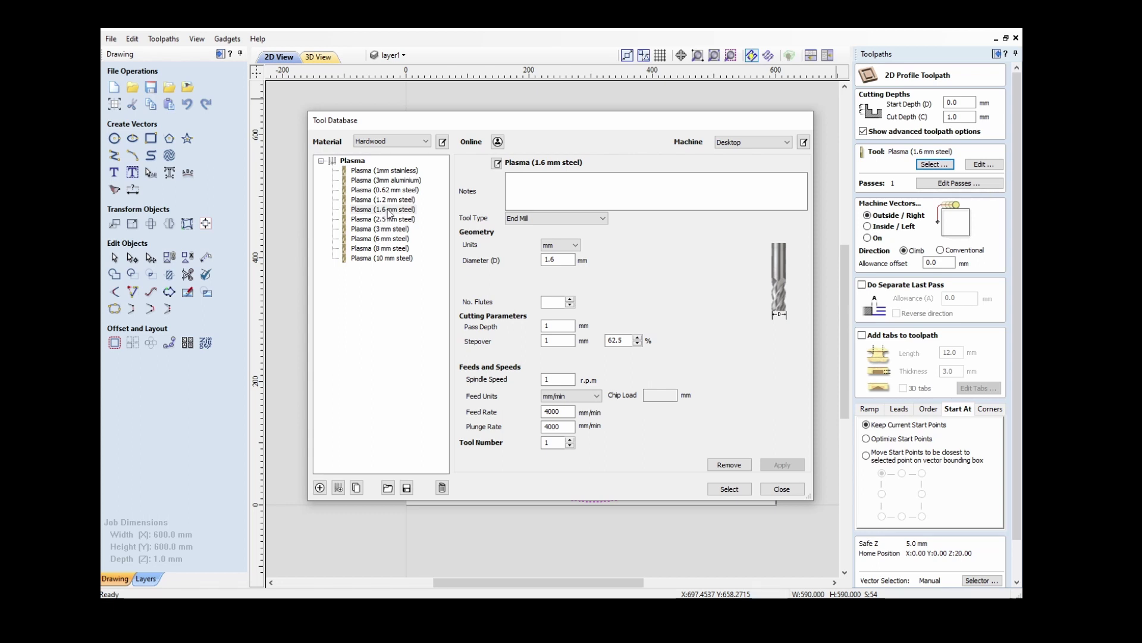
{"action": "left_click", "coordinate": [390, 210]}
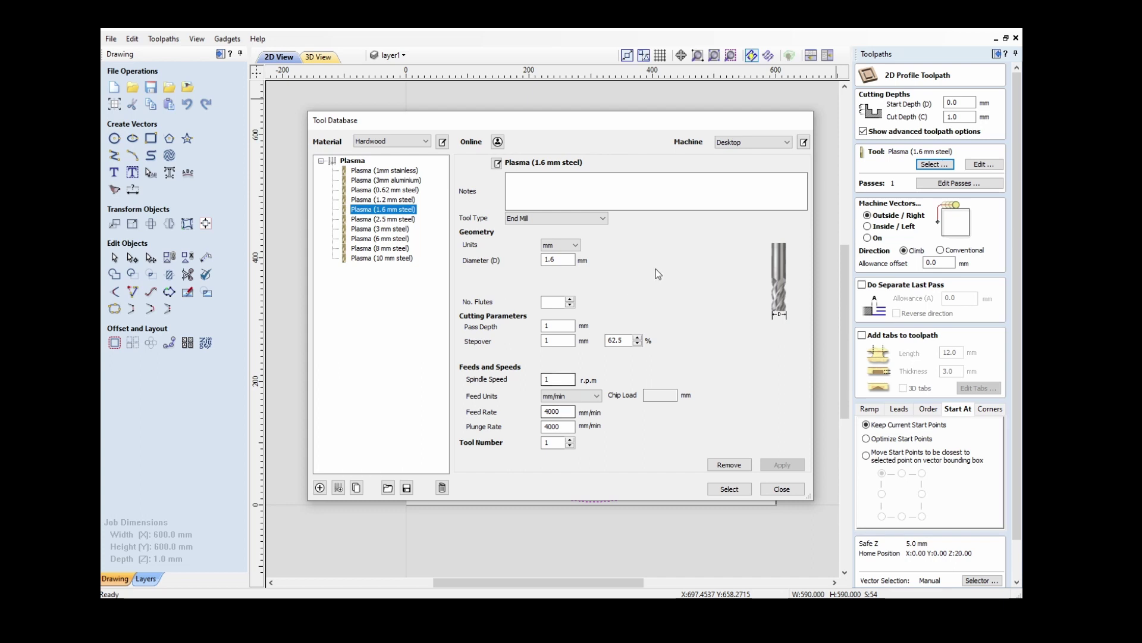
{"action": "left_click", "coordinate": [382, 249]}
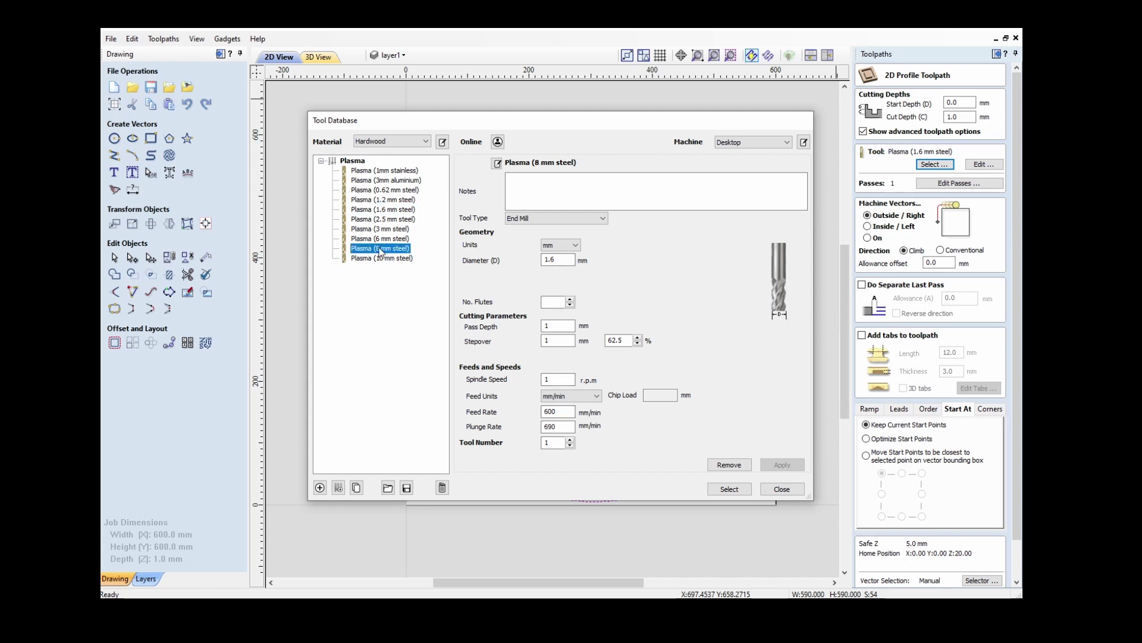
{"action": "left_click", "coordinate": [378, 239]}
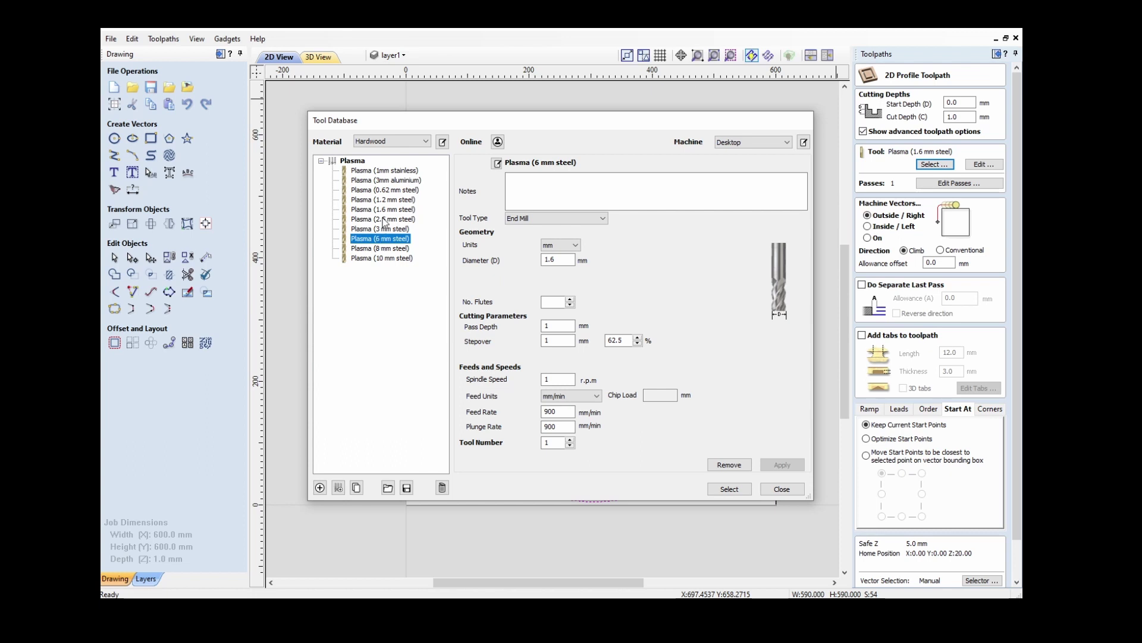
{"action": "left_click", "coordinate": [383, 191]}
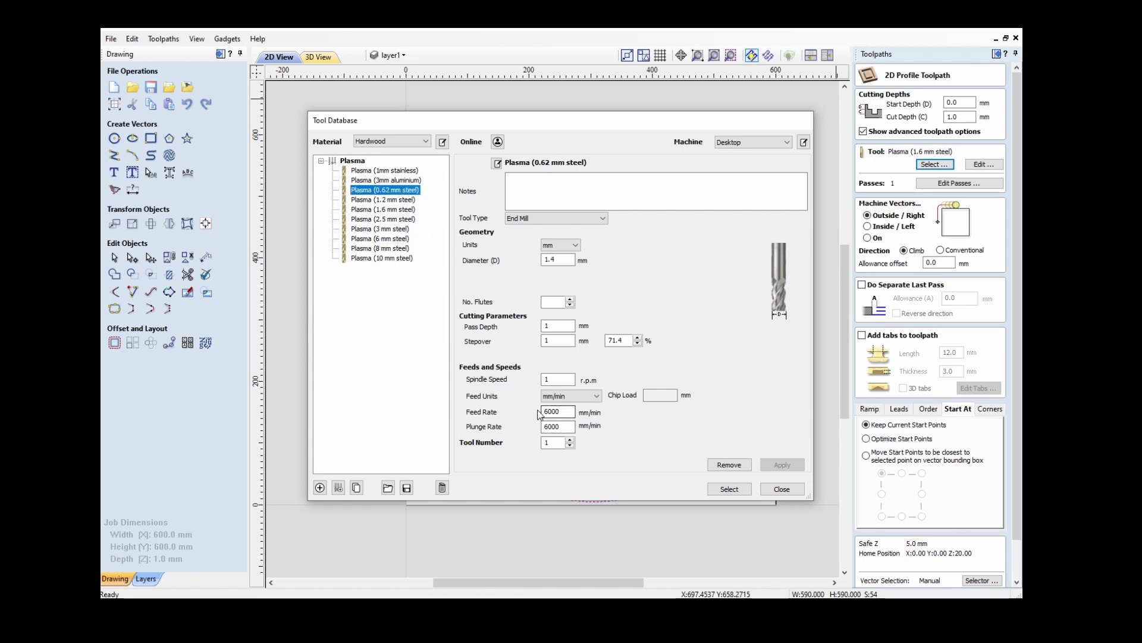
{"action": "left_click", "coordinate": [386, 210]}
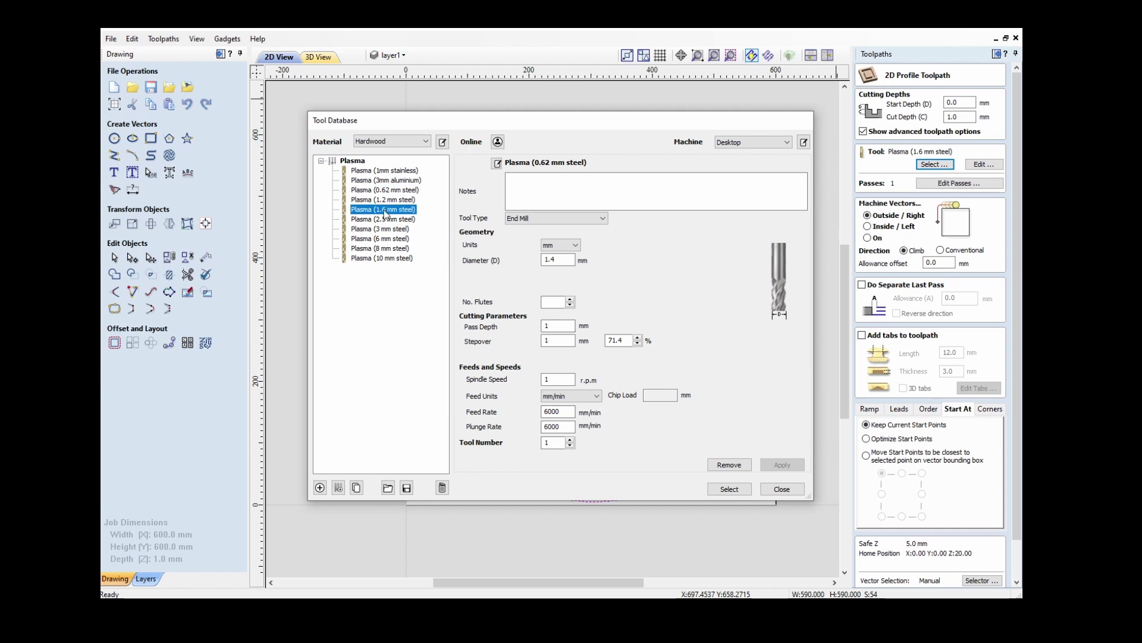
{"action": "left_click", "coordinate": [729, 489]}
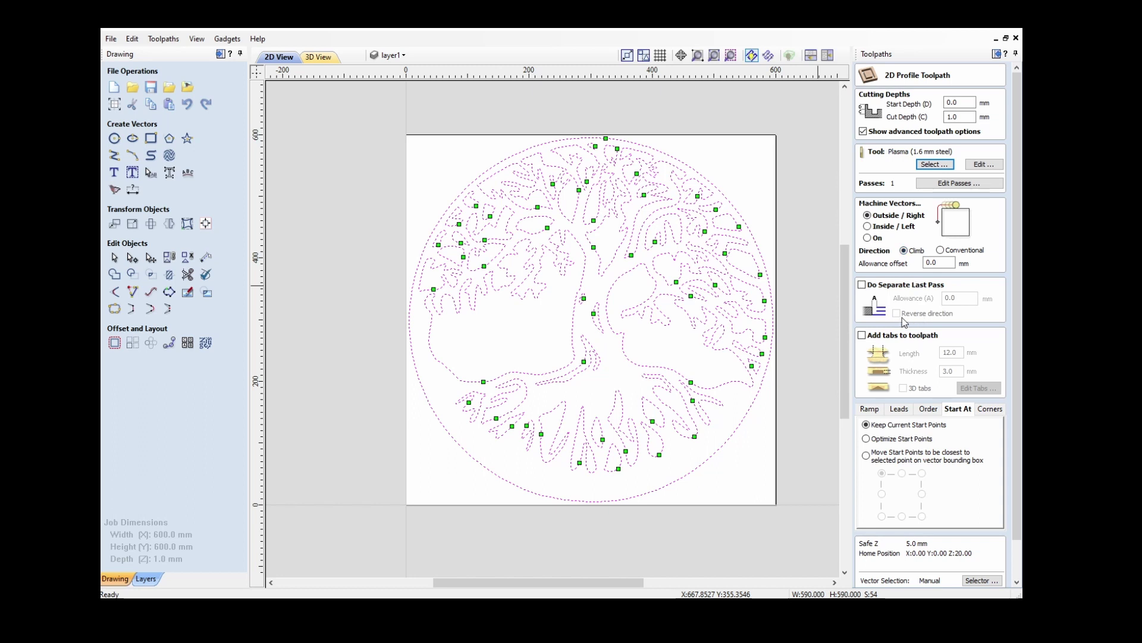
Step: Enable straight 2.0 mm leads with a 1.0 mm overcut distance
{"action": "scroll", "coordinate": [905, 322], "scroll_direction": "down", "scroll_amount": 1}
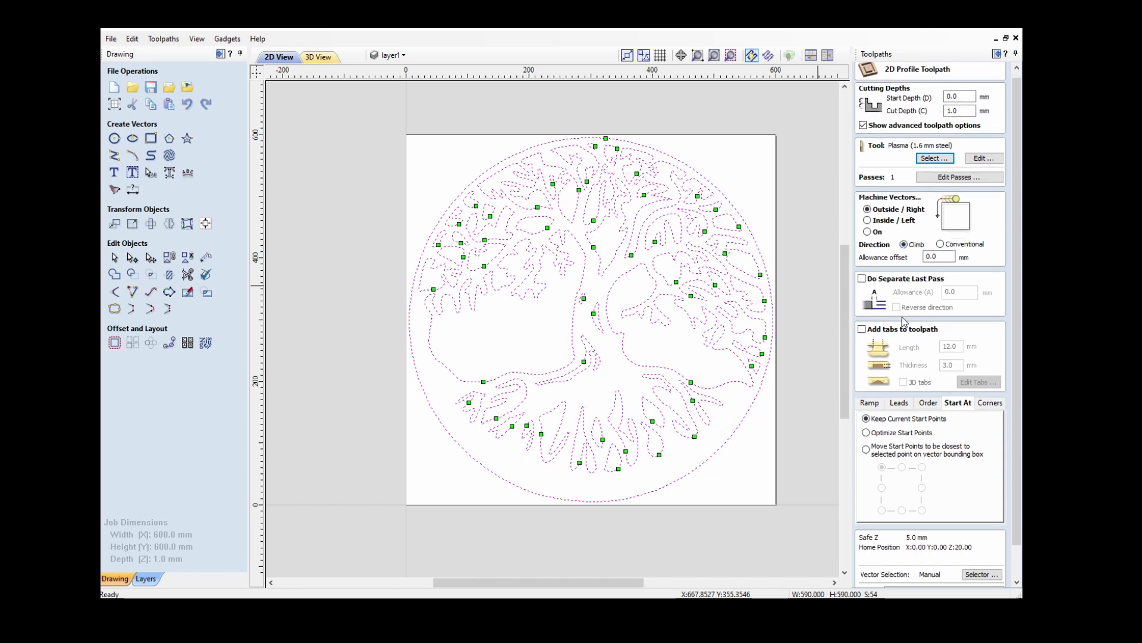
{"action": "left_click", "coordinate": [898, 404]}
{"action": "left_click", "coordinate": [866, 417]}
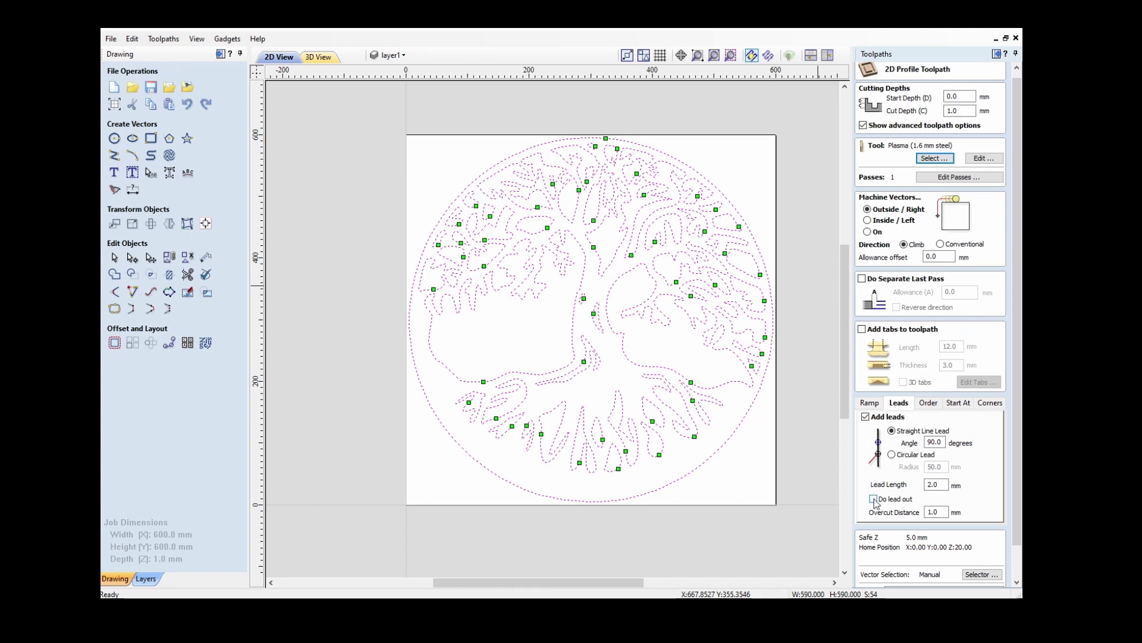
{"action": "double_click", "coordinate": [924, 512]}
{"action": "left_click_drag", "start_coordinate": [1016, 480], "coordinate": [1015, 515]}
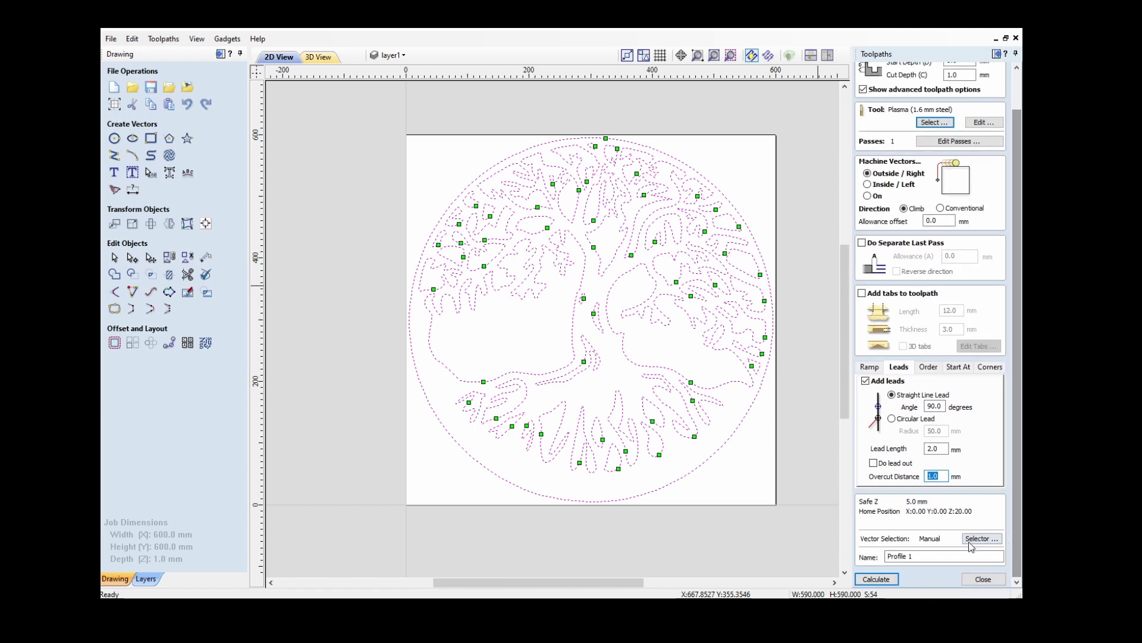
Step: Name the profile toolpath TOL and calculate it
{"action": "left_click_drag", "start_coordinate": [938, 557], "coordinate": [879, 557]}
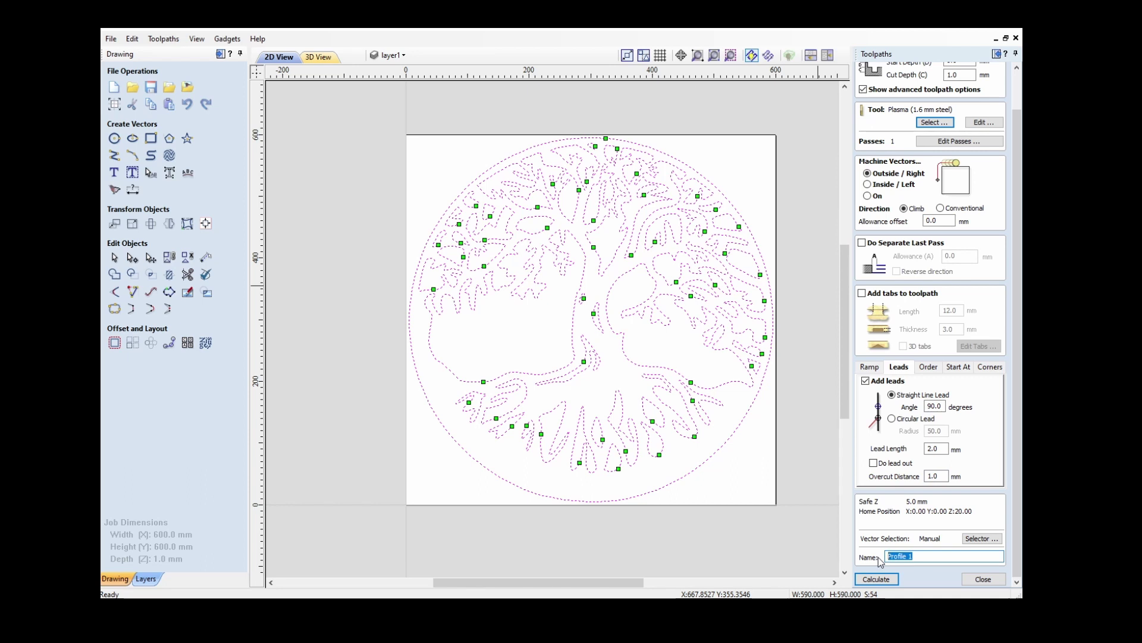
{"action": "type", "text": "TOL"}
{"action": "left_click", "coordinate": [878, 580]}
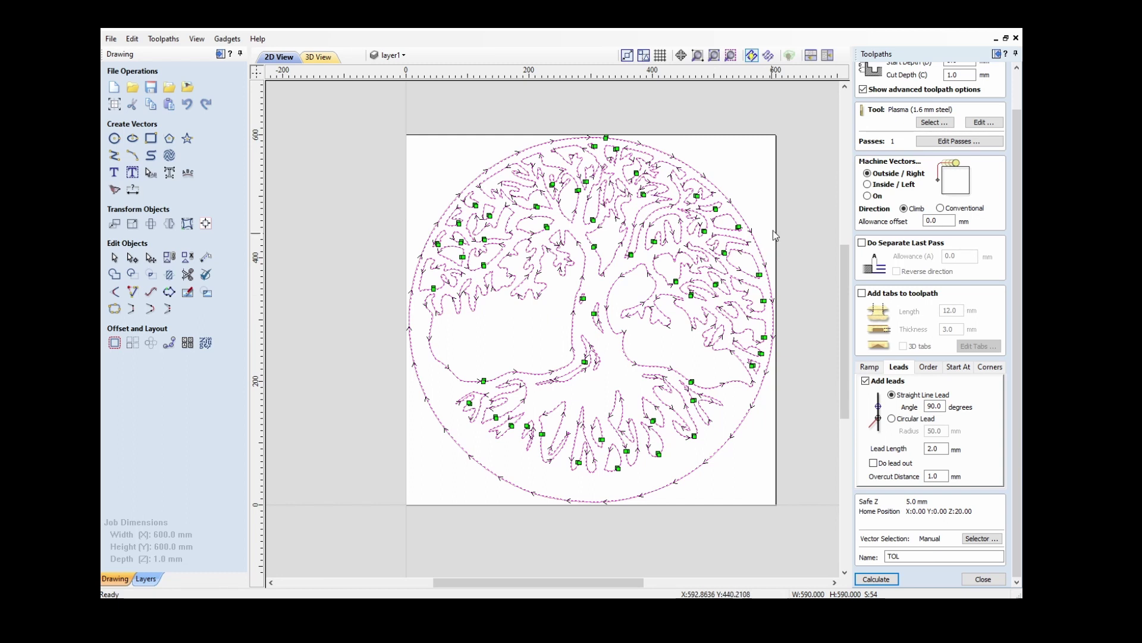
Step: Inspect the TOL lead-ins around the tree, then close the toolpath form
{"action": "scroll", "coordinate": [753, 227], "scroll_direction": "up", "scroll_amount": 5}
{"action": "scroll", "coordinate": [743, 228], "scroll_direction": "up", "scroll_amount": 2}
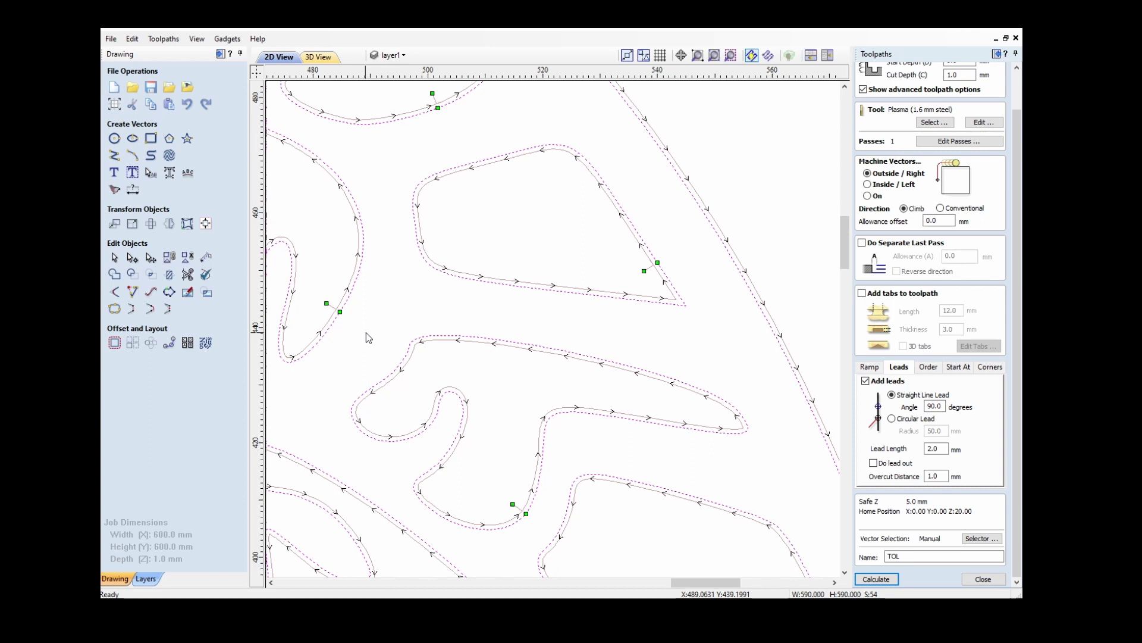
{"action": "scroll", "coordinate": [374, 330], "scroll_direction": "down", "scroll_amount": 3}
{"action": "scroll", "coordinate": [457, 327], "scroll_direction": "down", "scroll_amount": 1}
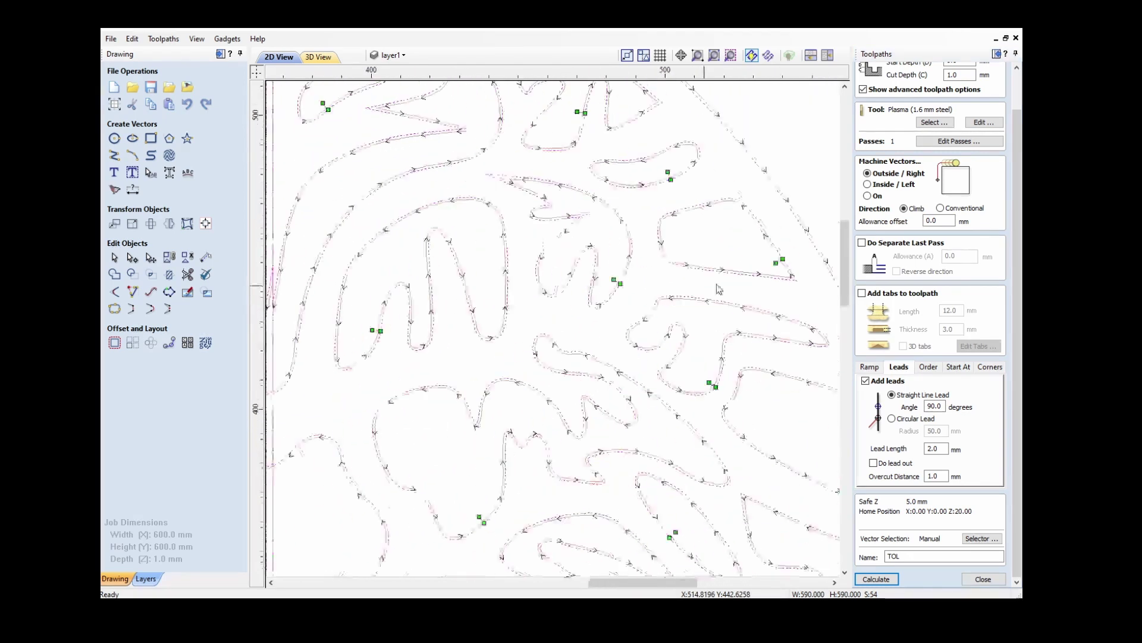
{"action": "scroll", "coordinate": [447, 351], "scroll_direction": "up", "scroll_amount": 1}
{"action": "middle_click_drag", "start_coordinate": [419, 377], "coordinate": [581, 371]}
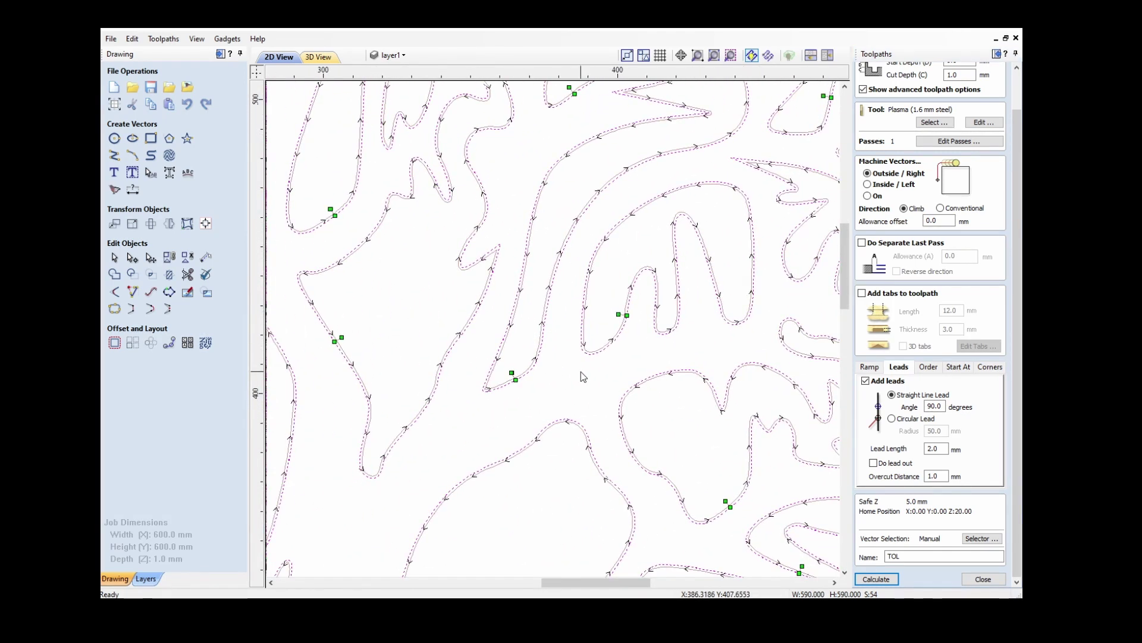
{"action": "scroll", "coordinate": [422, 321], "scroll_direction": "down", "scroll_amount": 4}
{"action": "scroll", "coordinate": [434, 312], "scroll_direction": "up", "scroll_amount": 2}
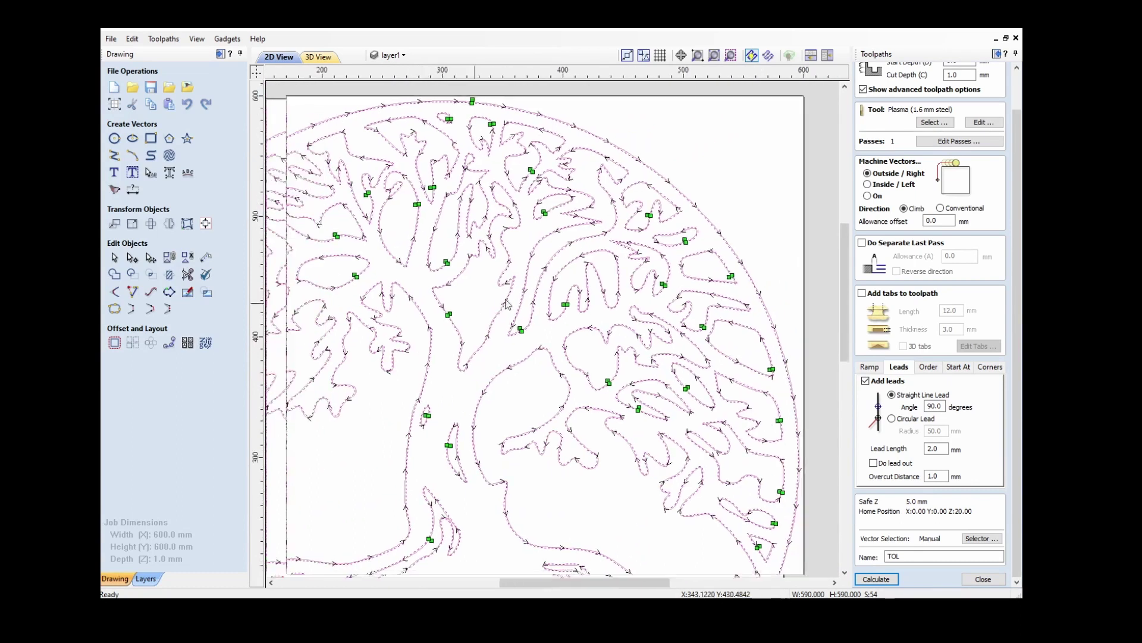
{"action": "scroll", "coordinate": [617, 271], "scroll_direction": "down", "scroll_amount": 2}
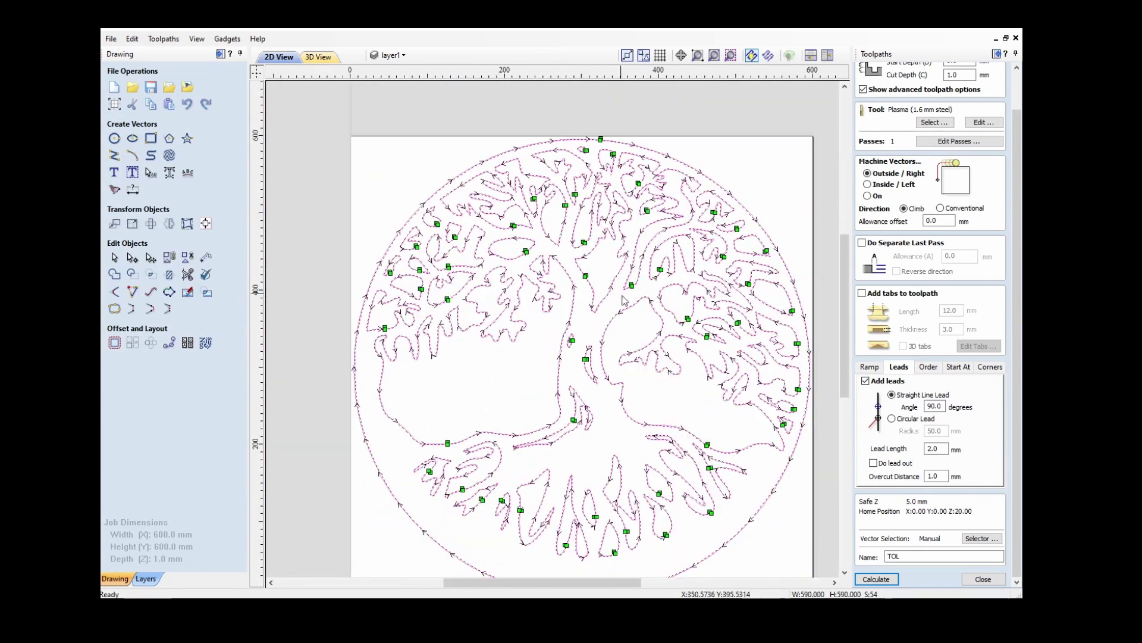
{"action": "middle_click_drag", "start_coordinate": [617, 327], "coordinate": [596, 297]}
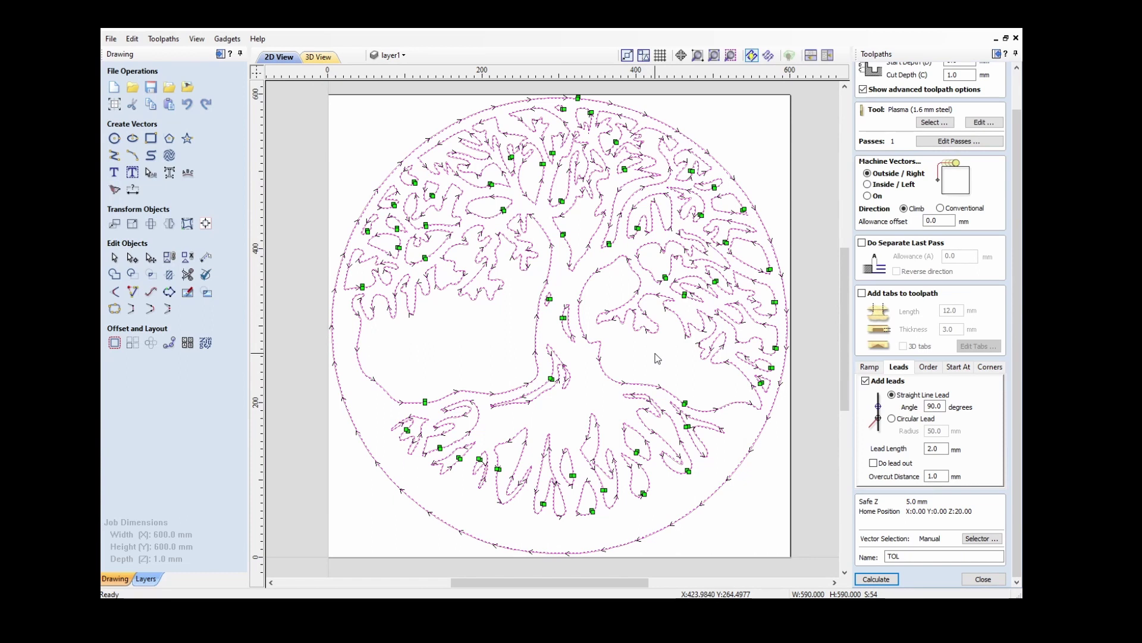
{"action": "left_click", "coordinate": [984, 580]}
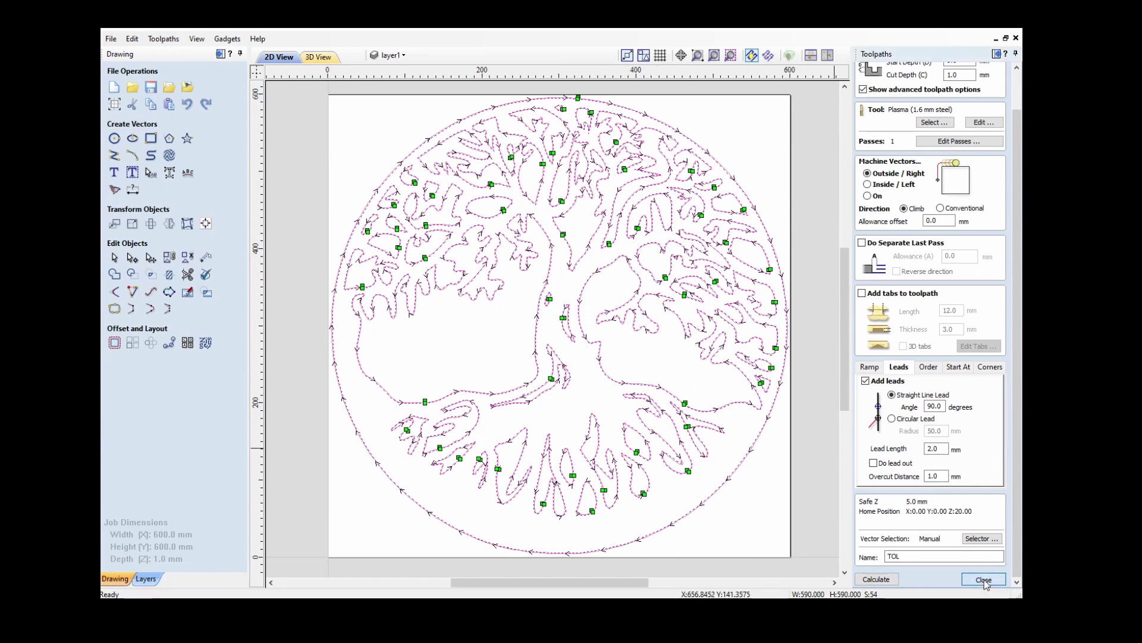
Step: Save TOL as TOL.txt with the Plasma MM post processor, replacing the existing file
{"action": "left_click", "coordinate": [956, 204]}
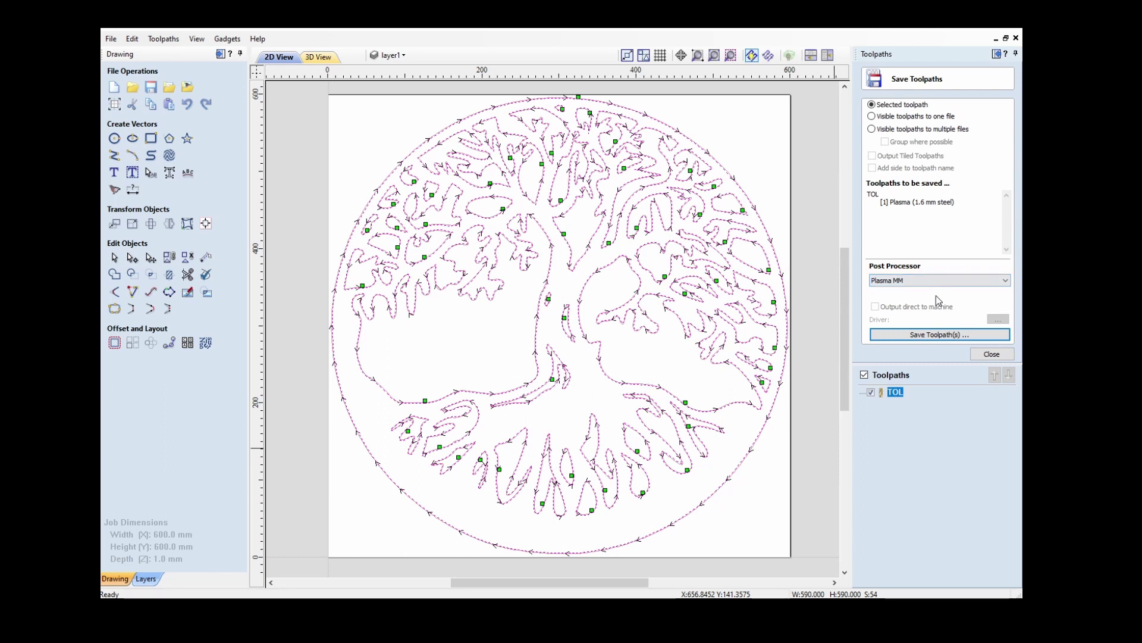
{"action": "left_click", "coordinate": [940, 337]}
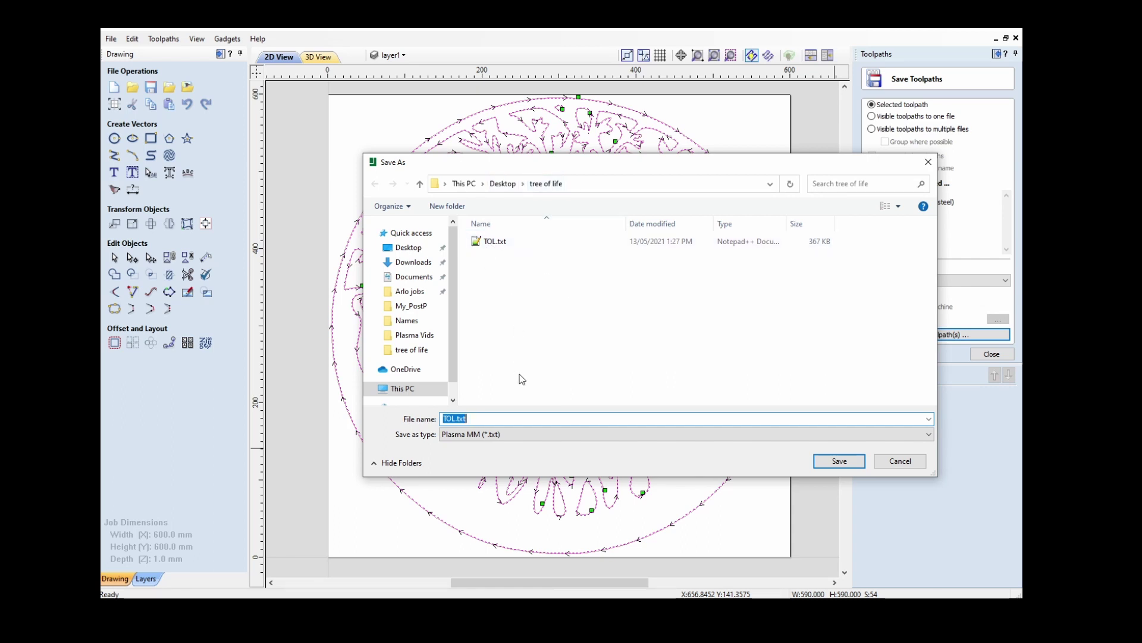
{"action": "left_click", "coordinate": [839, 461]}
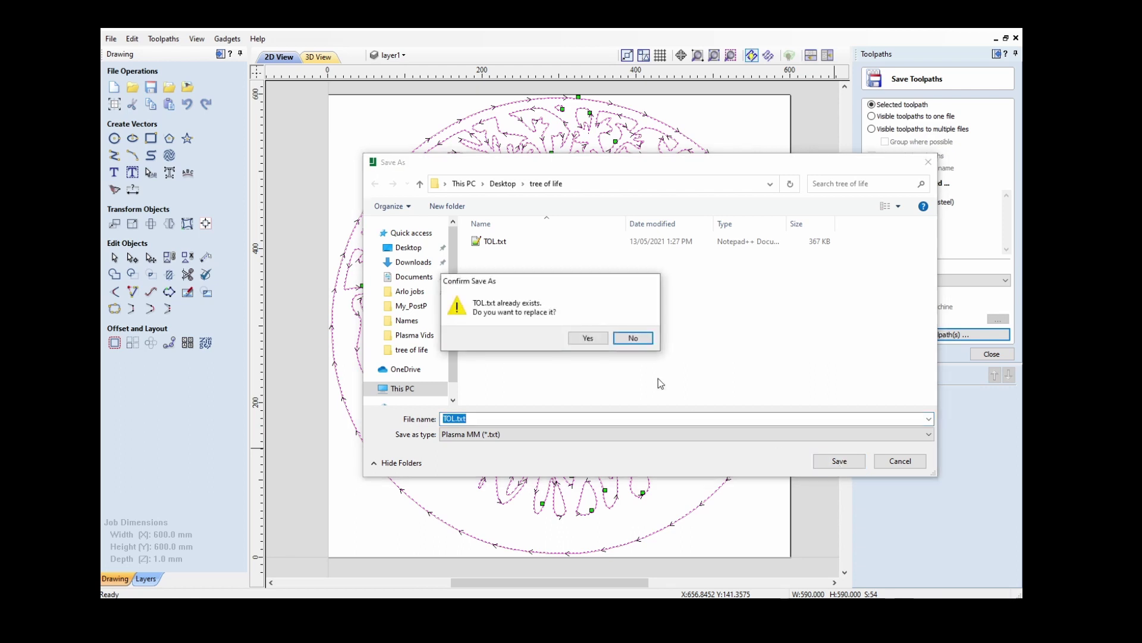
{"action": "left_click", "coordinate": [591, 338]}
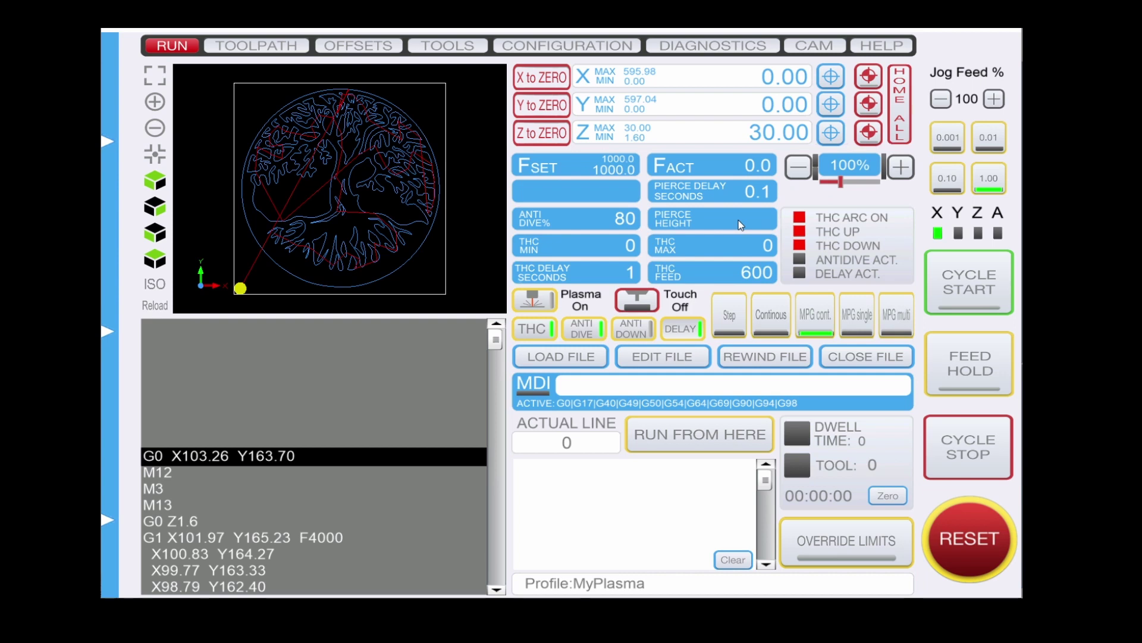
Step: Enter a pierce height of 2 in UCCNC
{"action": "type", "text": "2"}
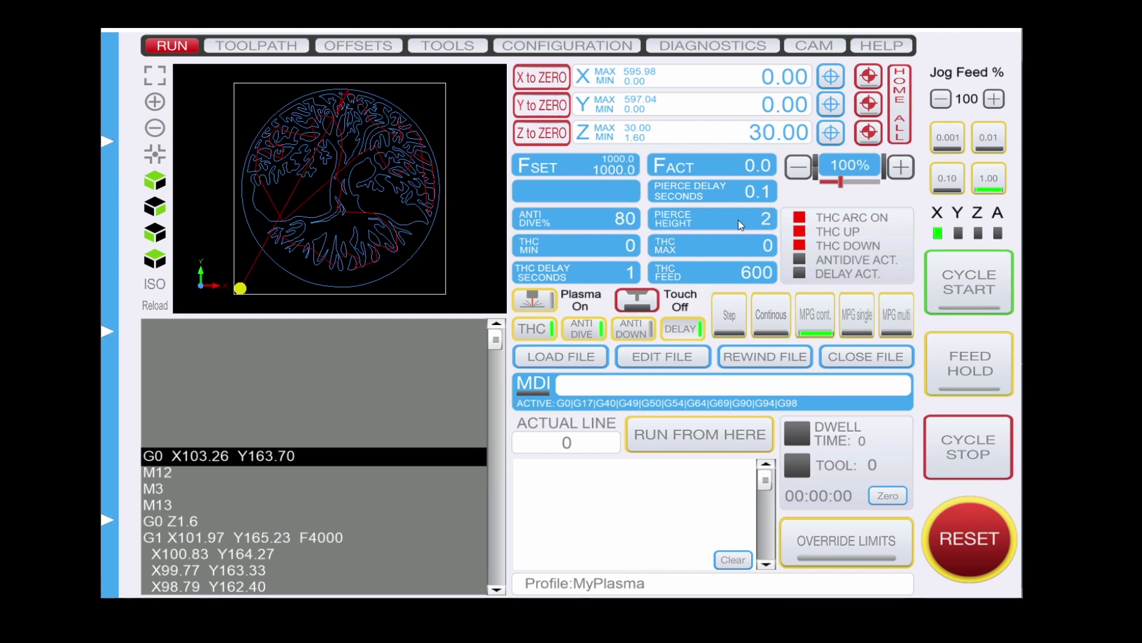